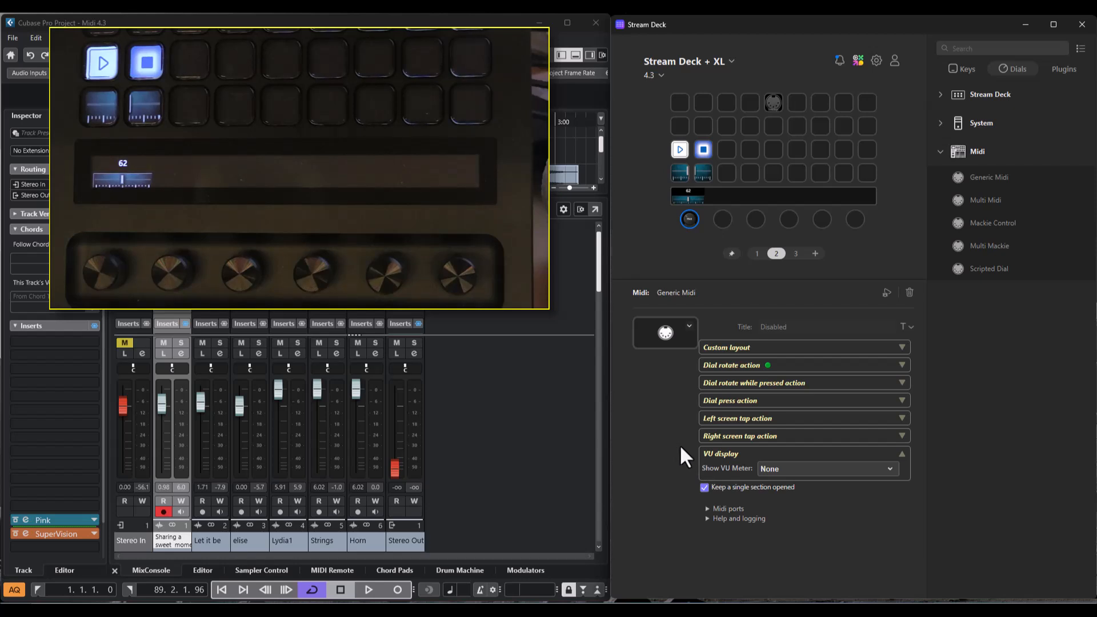
- Set the dial's VU meter to be integrated in the fader view and stop playback
{"action": "left_click", "coordinate": [769, 468]}
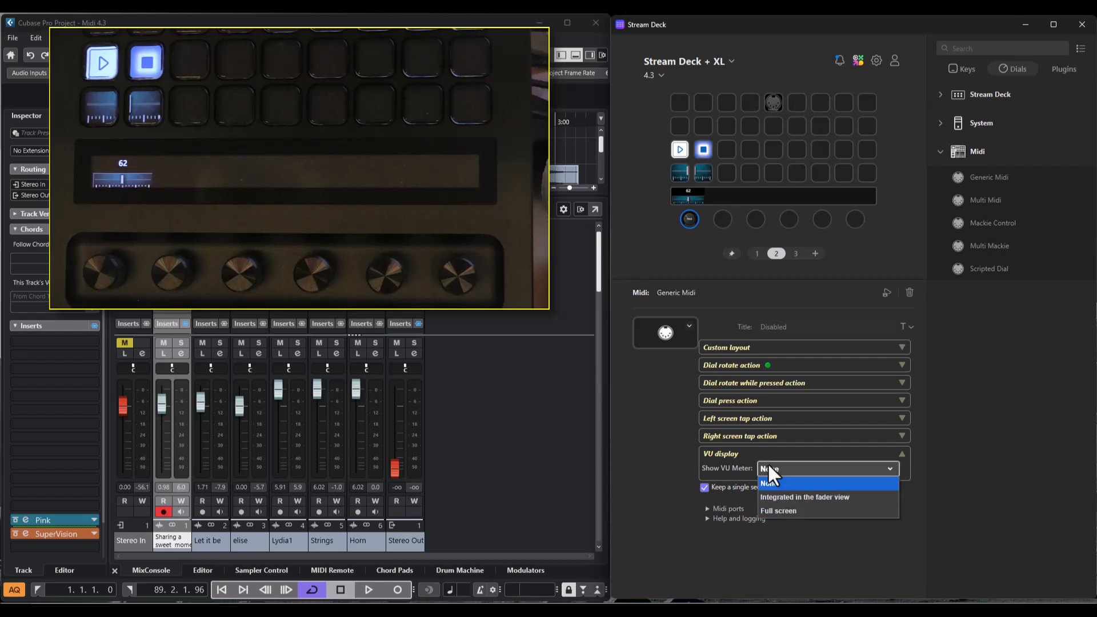
{"action": "left_click", "coordinate": [775, 498]}
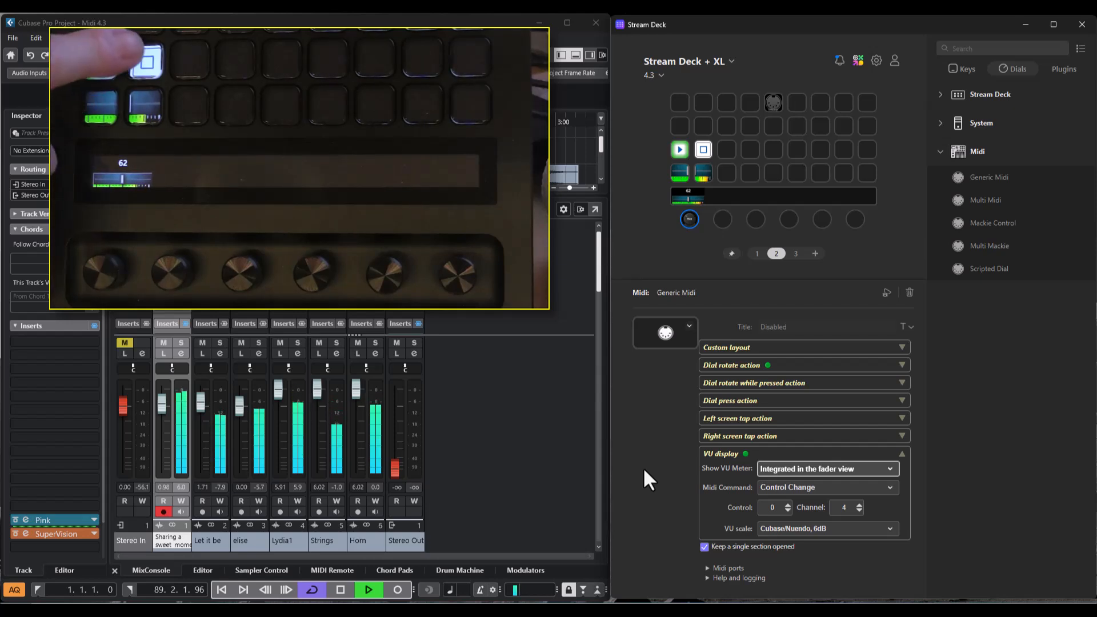
{"action": "key", "text": "space"}
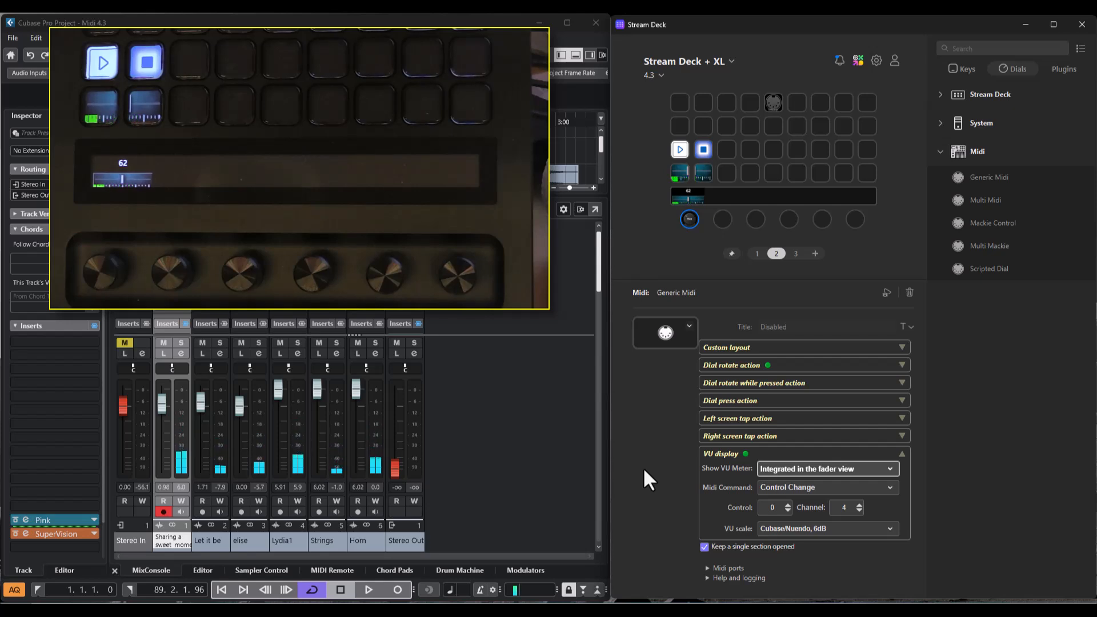
- Switch the dial's VU meter to Full screen and enable its Smoothing and Peak Hold options
{"action": "left_click", "coordinate": [808, 468]}
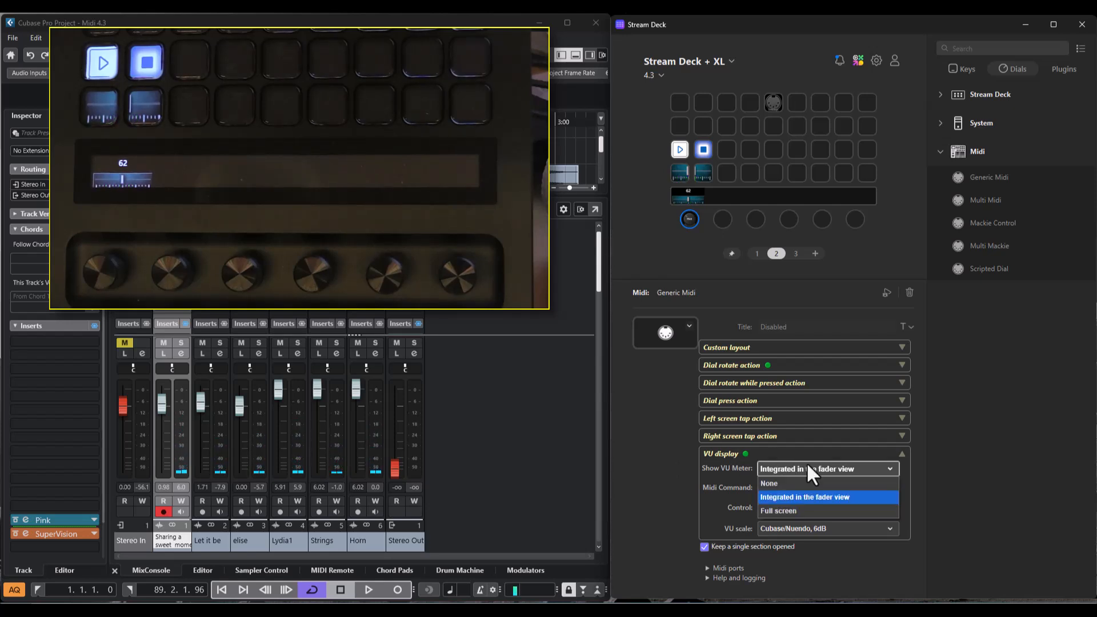
{"action": "left_click", "coordinate": [800, 511]}
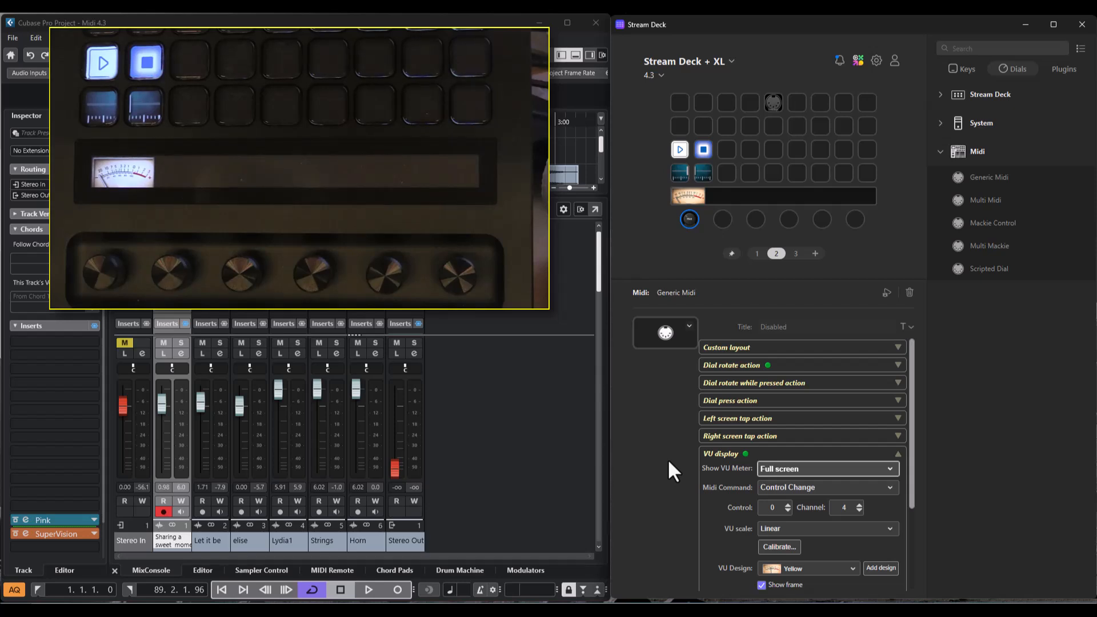
{"action": "scroll", "coordinate": [713, 491], "scroll_direction": "down", "scroll_amount": 4}
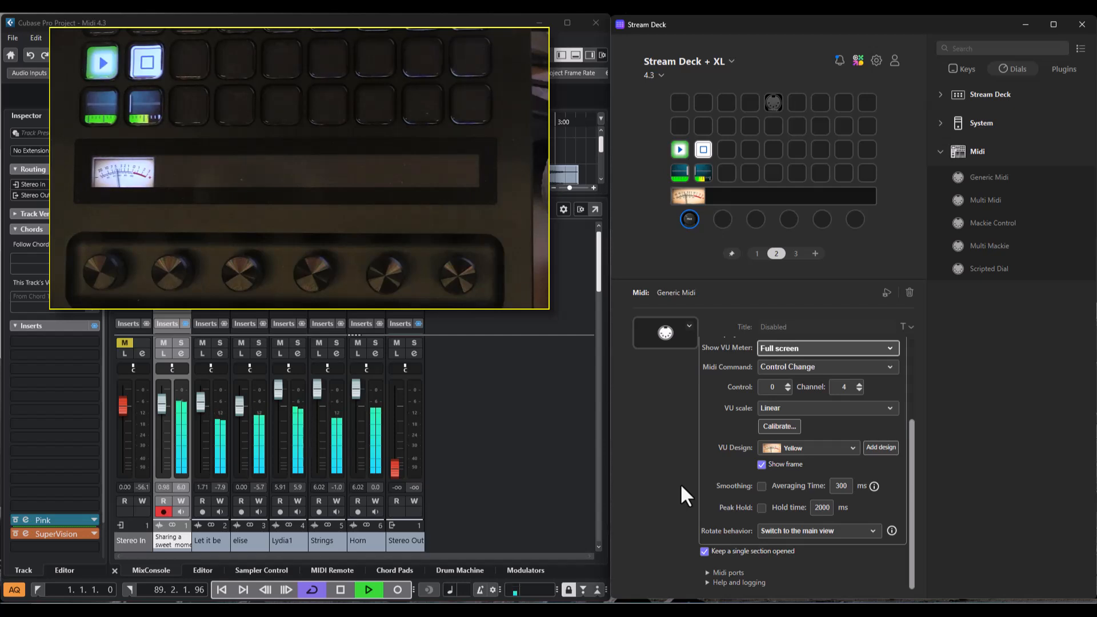
{"action": "left_click", "coordinate": [761, 487]}
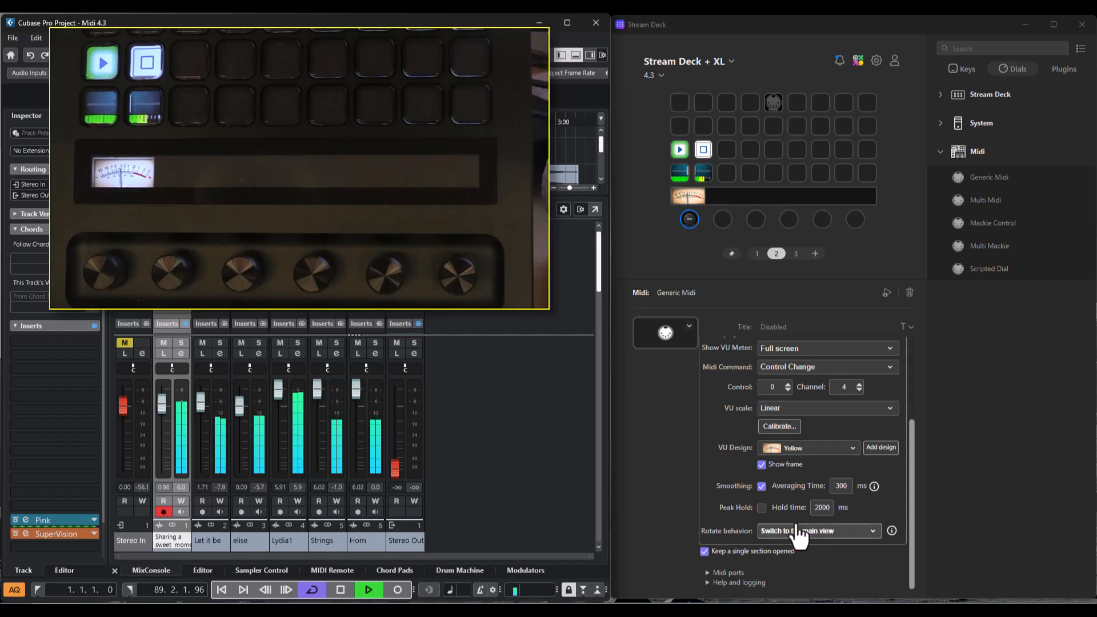
{"action": "left_click", "coordinate": [762, 509]}
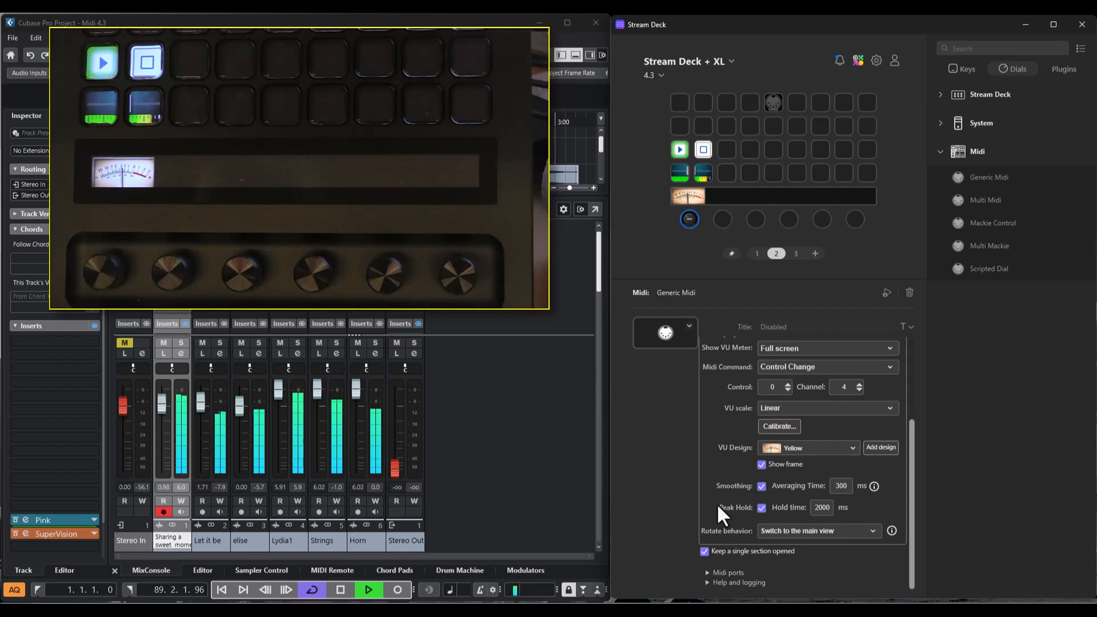
- Try the rotate behaviors that display a bar and the value on the VU view
{"action": "left_click", "coordinate": [798, 527]}
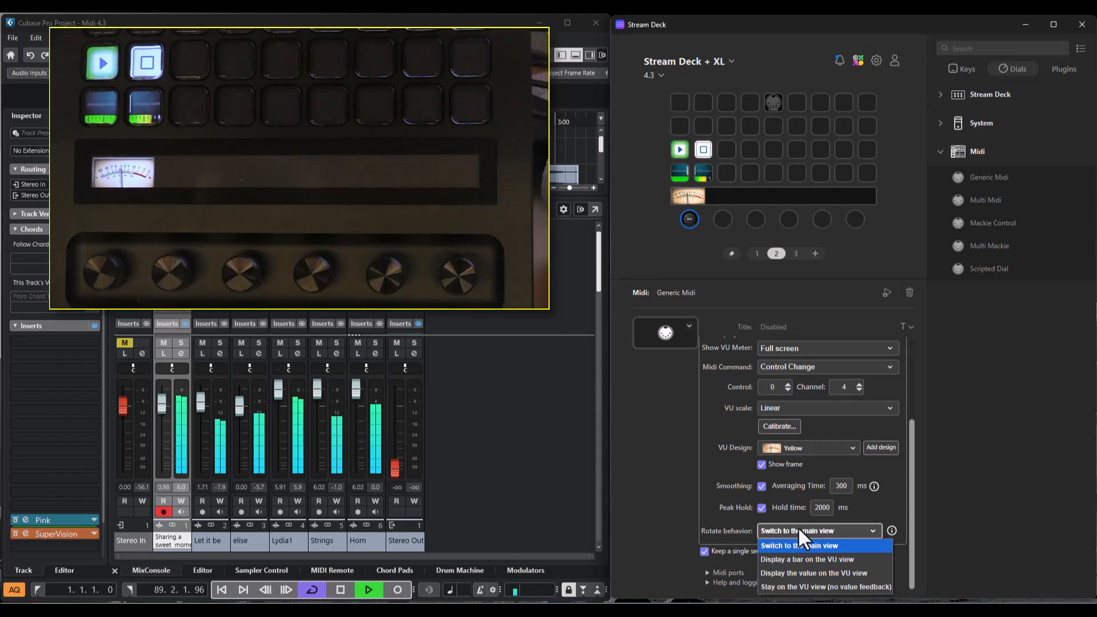
{"action": "left_click", "coordinate": [798, 526]}
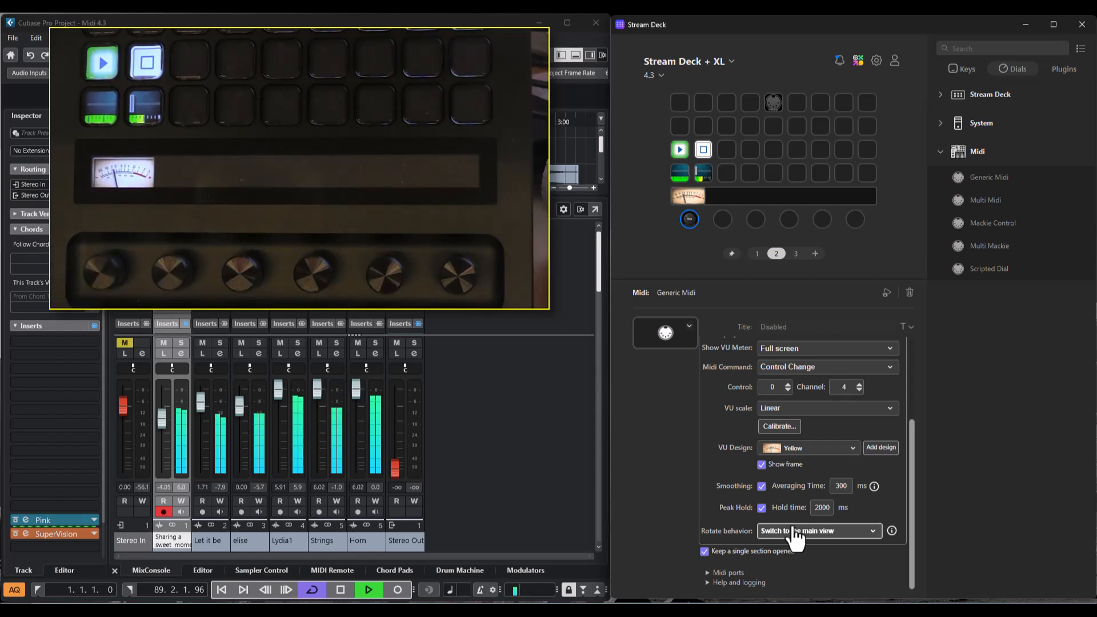
{"action": "left_click", "coordinate": [794, 531]}
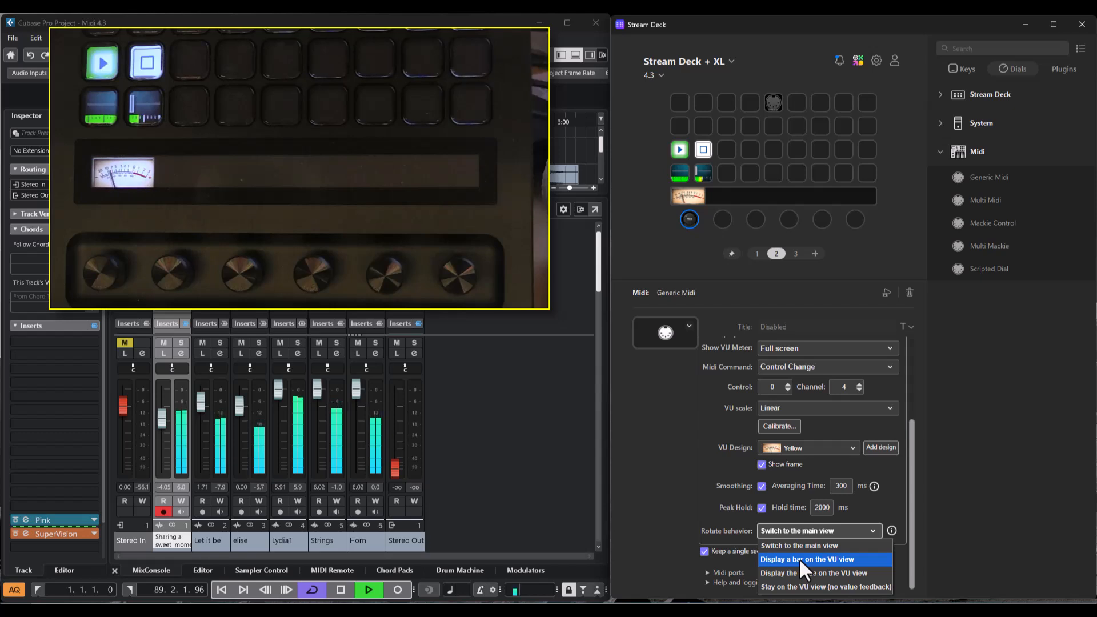
{"action": "left_click", "coordinate": [799, 557]}
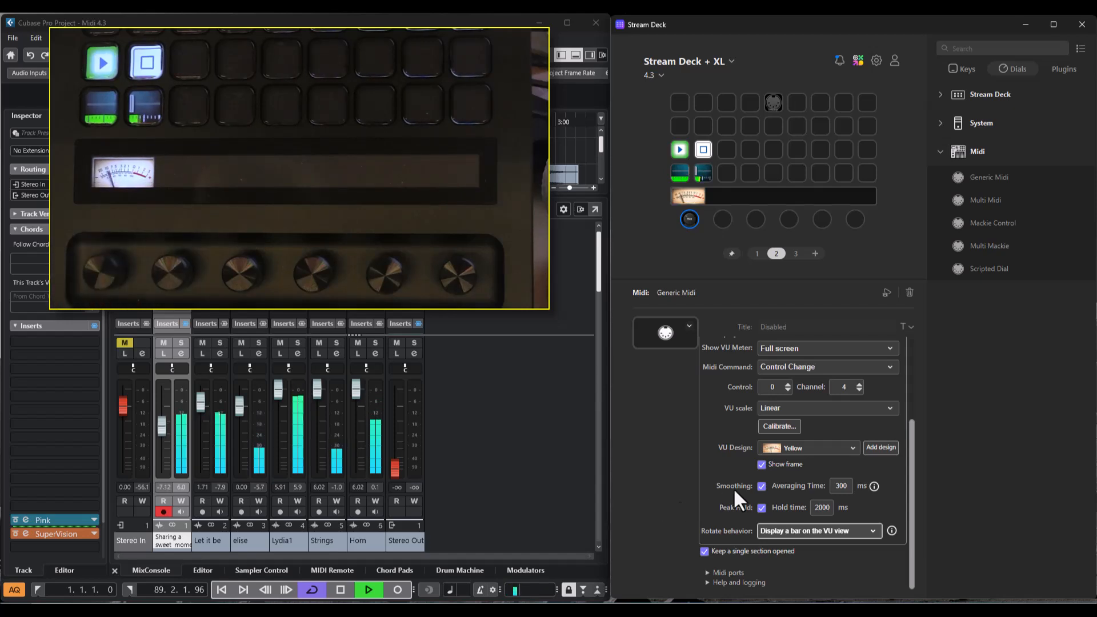
{"action": "left_click", "coordinate": [806, 532]}
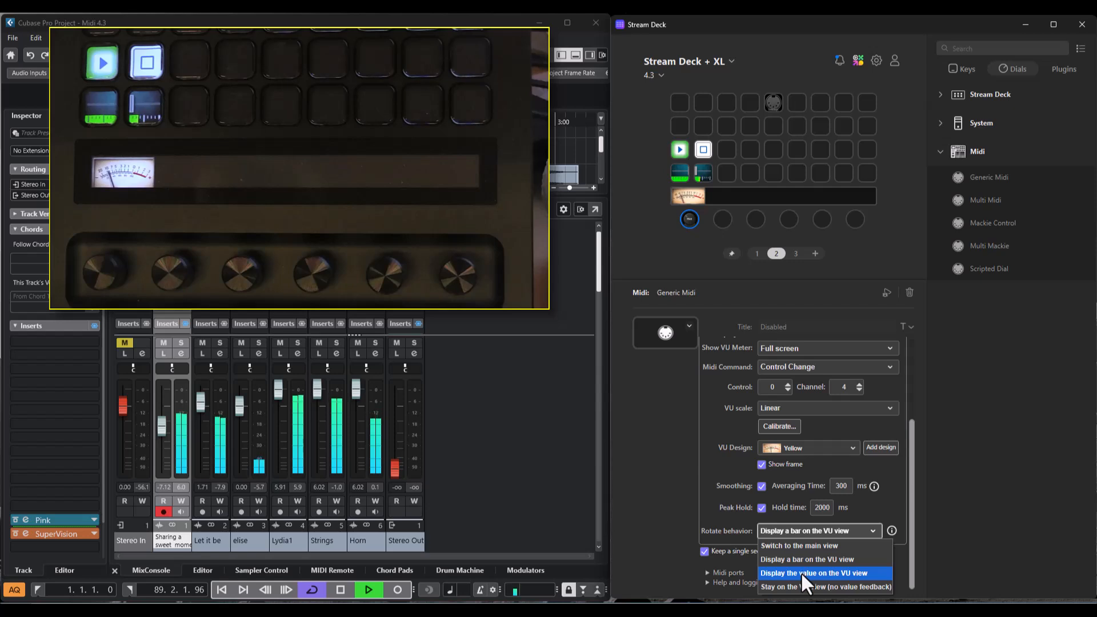
{"action": "left_click", "coordinate": [801, 571]}
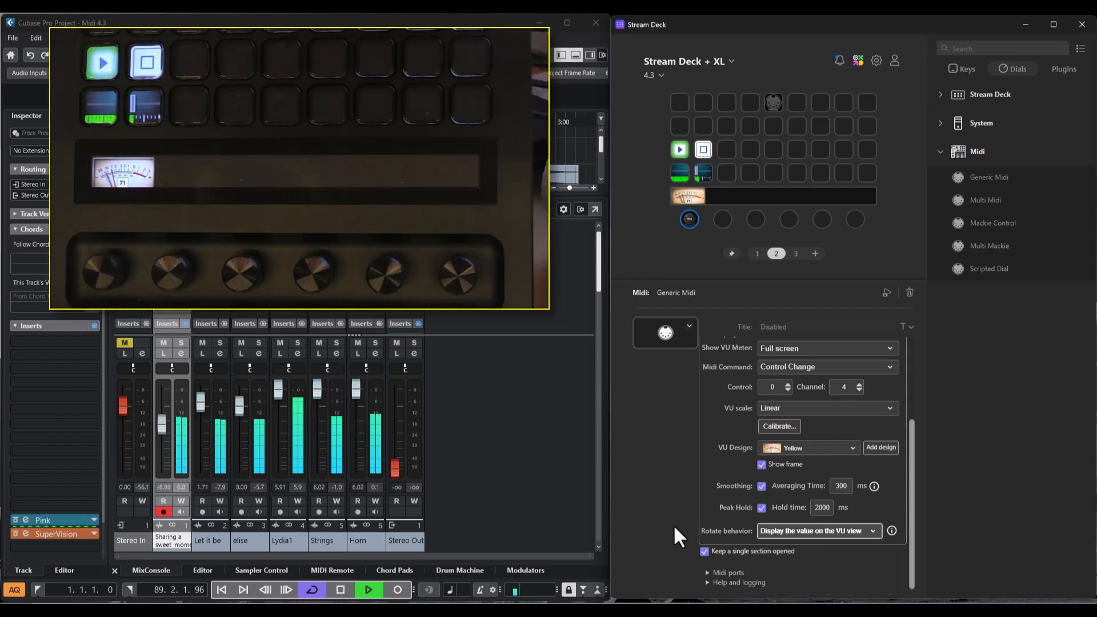
- Set the rotate behavior to "Stay on the VU view (no value feedback)" and stop playback
{"action": "left_click", "coordinate": [810, 533]}
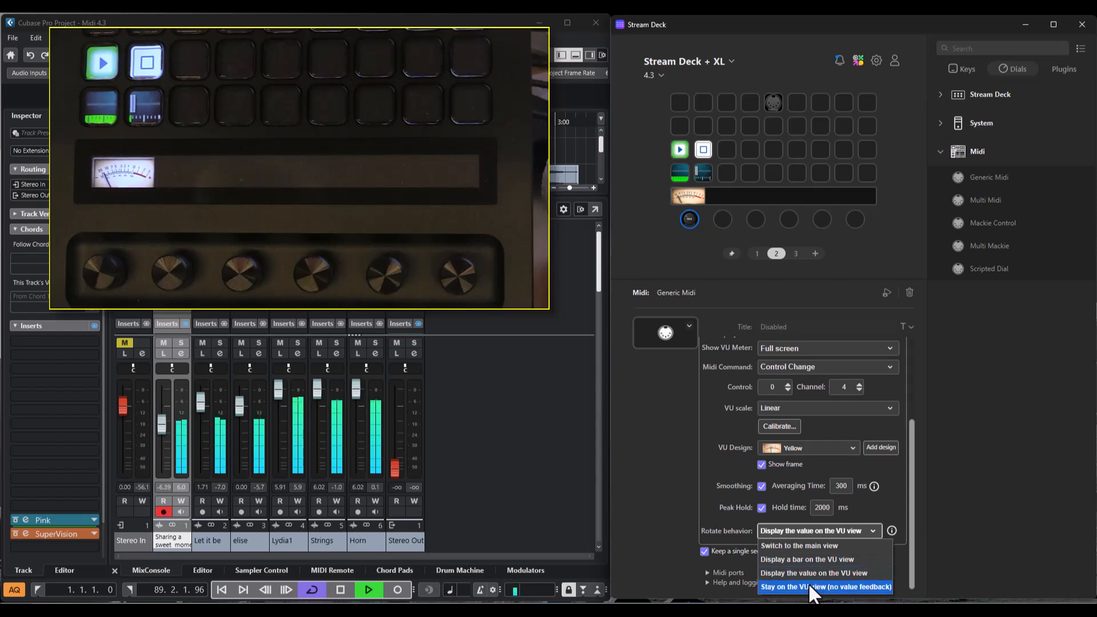
{"action": "left_click", "coordinate": [808, 582]}
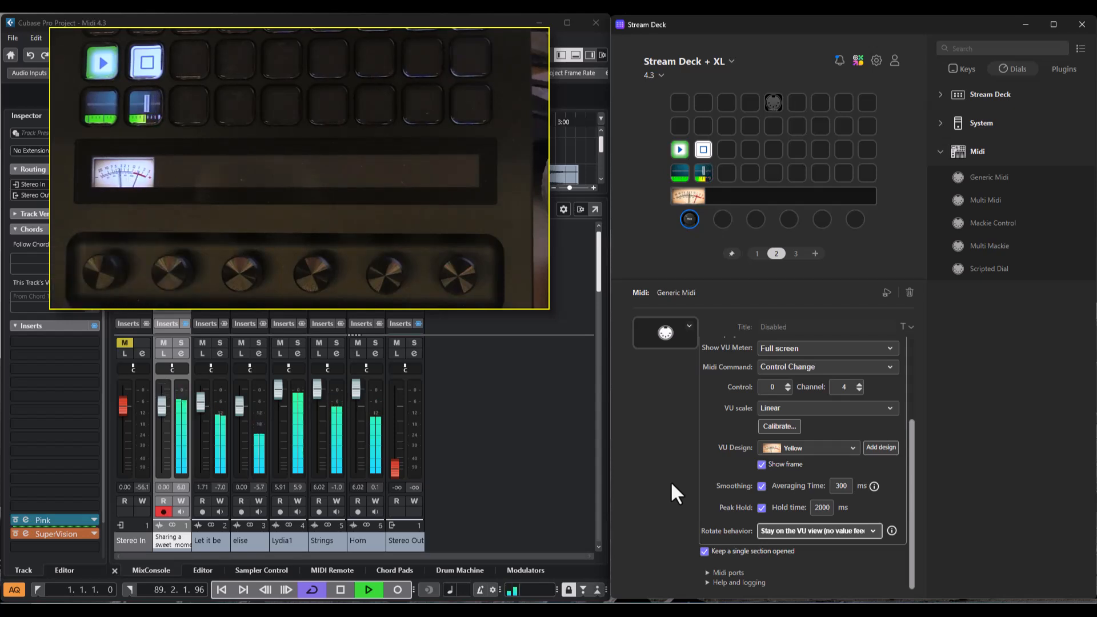
{"action": "key", "text": "space"}
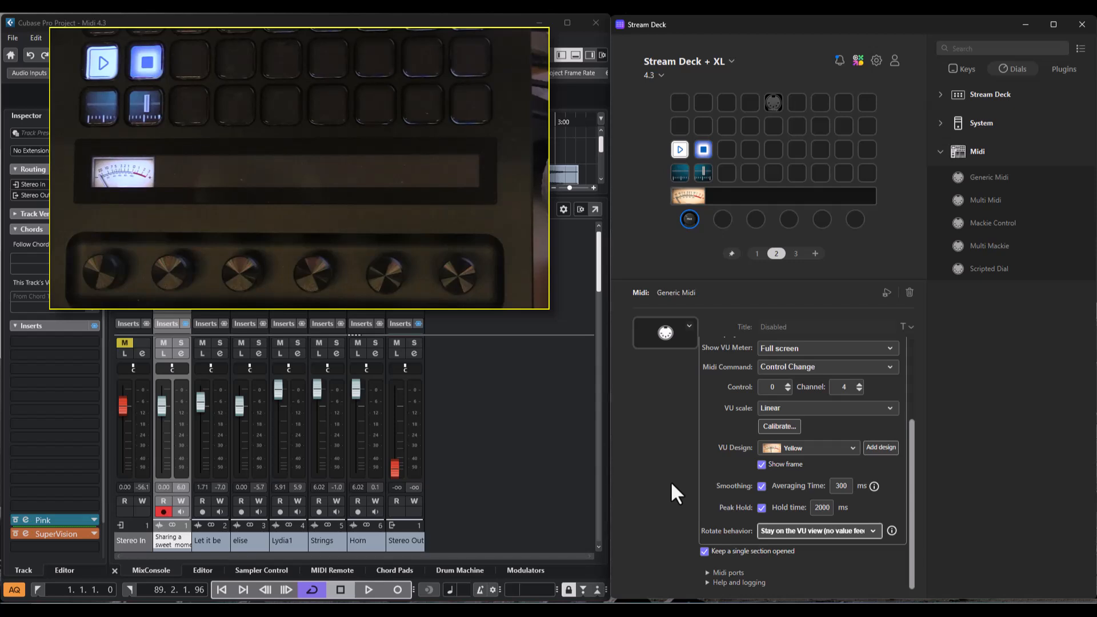
- Open the VU scale calibration and turn on the Pink noise generator inserted on the selected track
{"action": "left_click", "coordinate": [777, 426]}
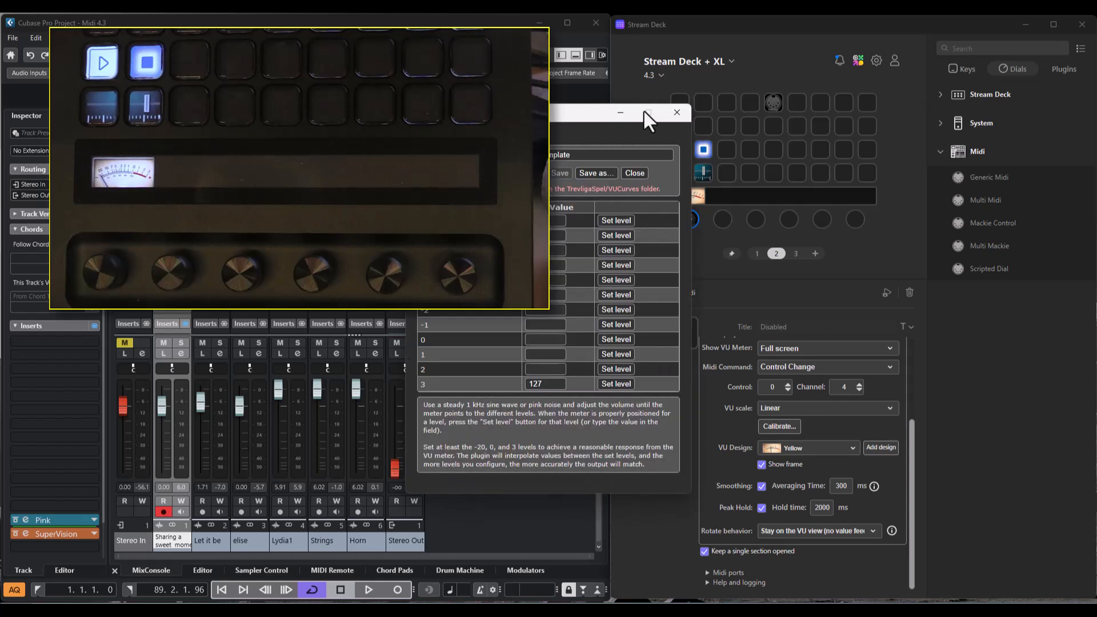
{"action": "left_click_drag", "start_coordinate": [559, 111], "coordinate": [788, 94]}
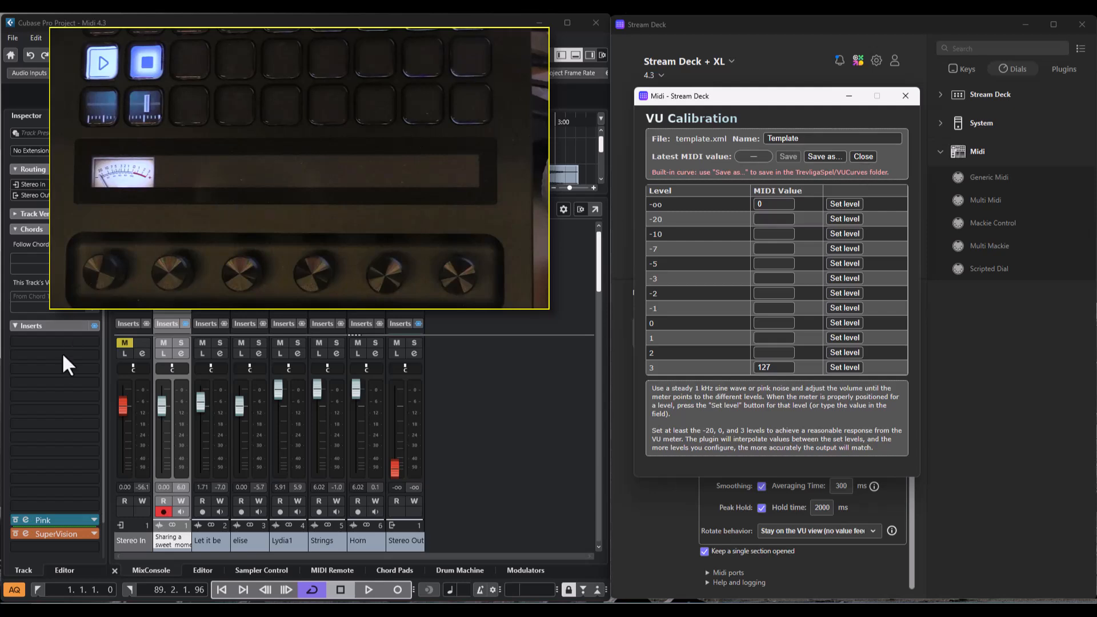
{"action": "left_click", "coordinate": [52, 519]}
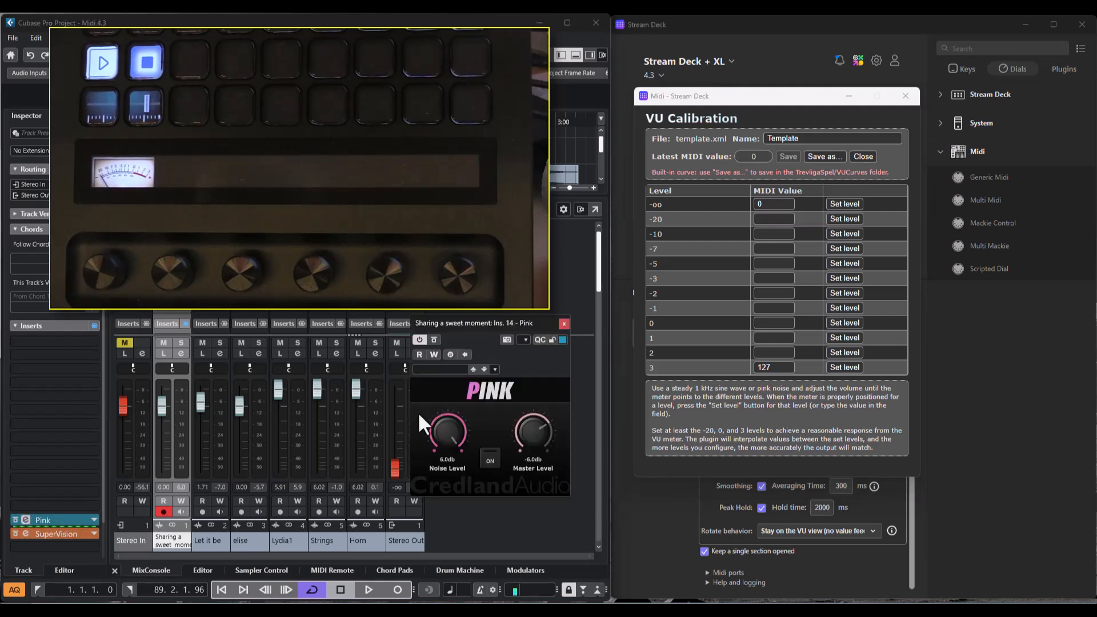
{"action": "left_click", "coordinate": [490, 461]}
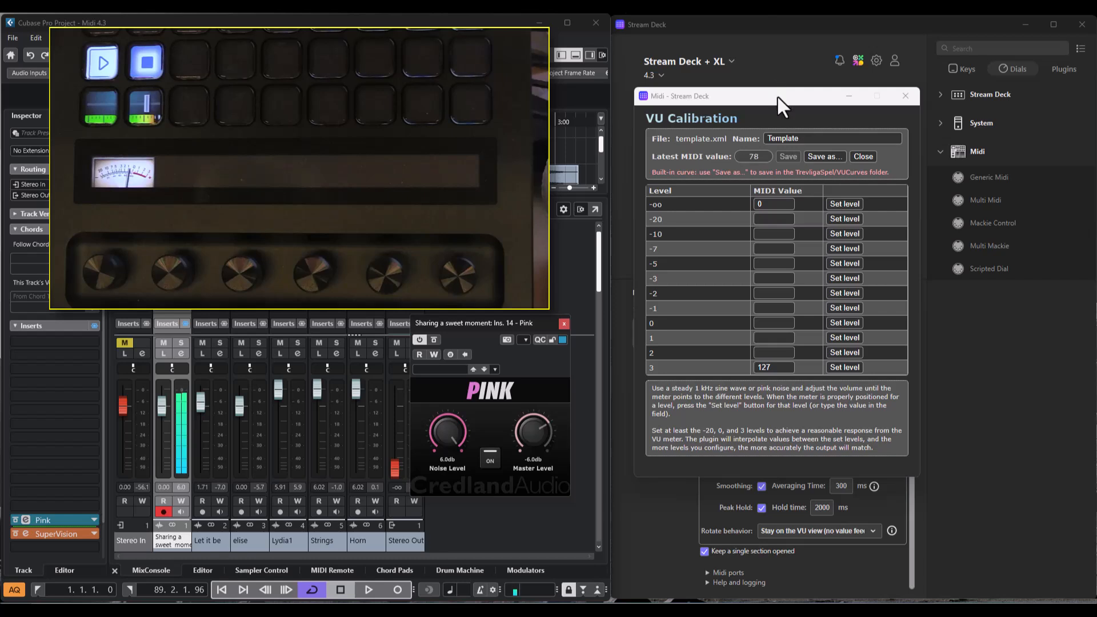
{"action": "left_click_drag", "start_coordinate": [777, 95], "coordinate": [892, 194]}
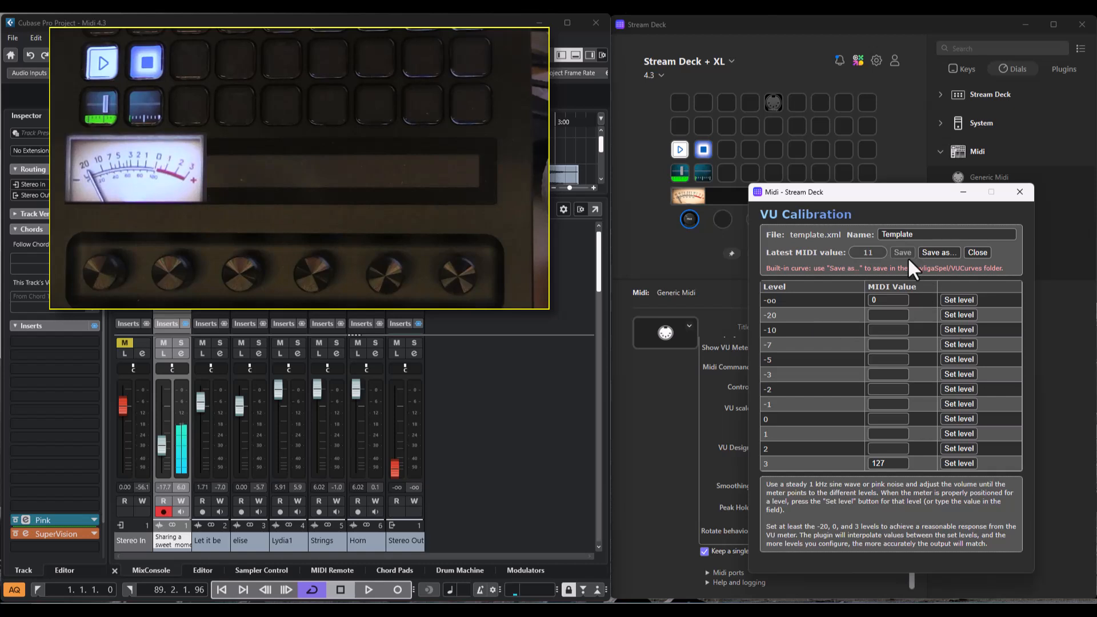
- Capture MIDI values 10, 20, 32, 40 and 57 for the calibration levels -20, -10, -7, -5 and -3
{"action": "left_click", "coordinate": [956, 316]}
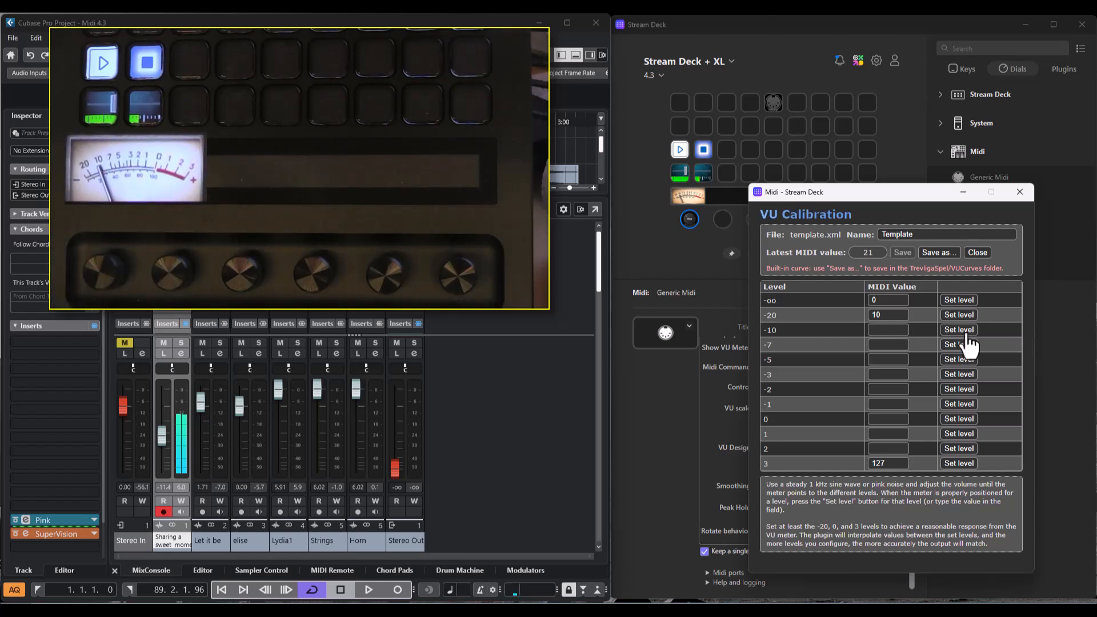
{"action": "left_click", "coordinate": [953, 333]}
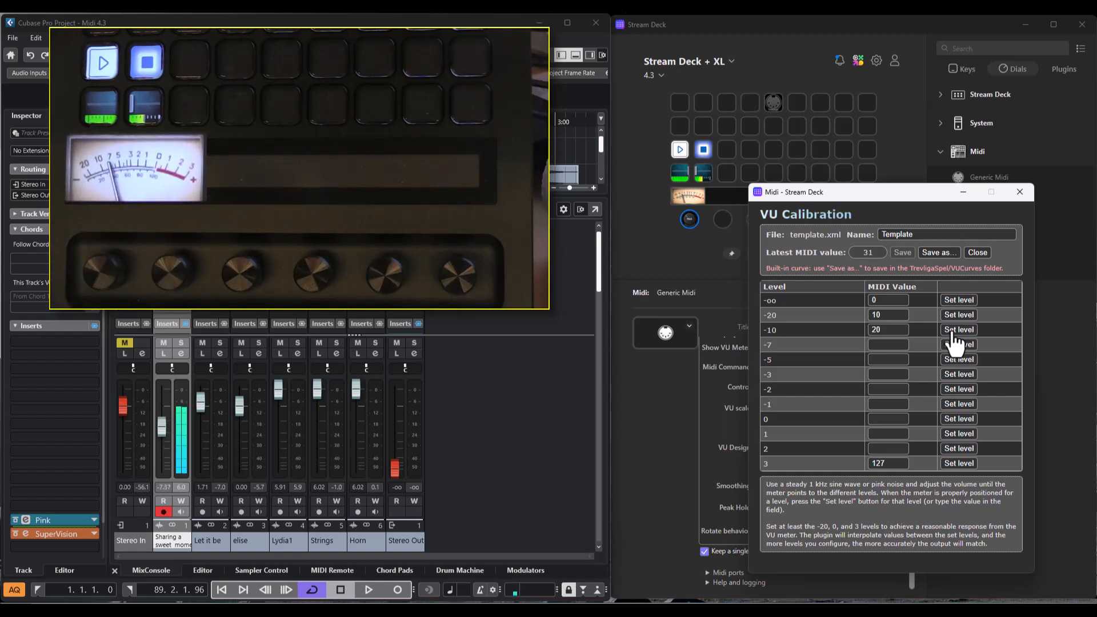
{"action": "left_click", "coordinate": [954, 344]}
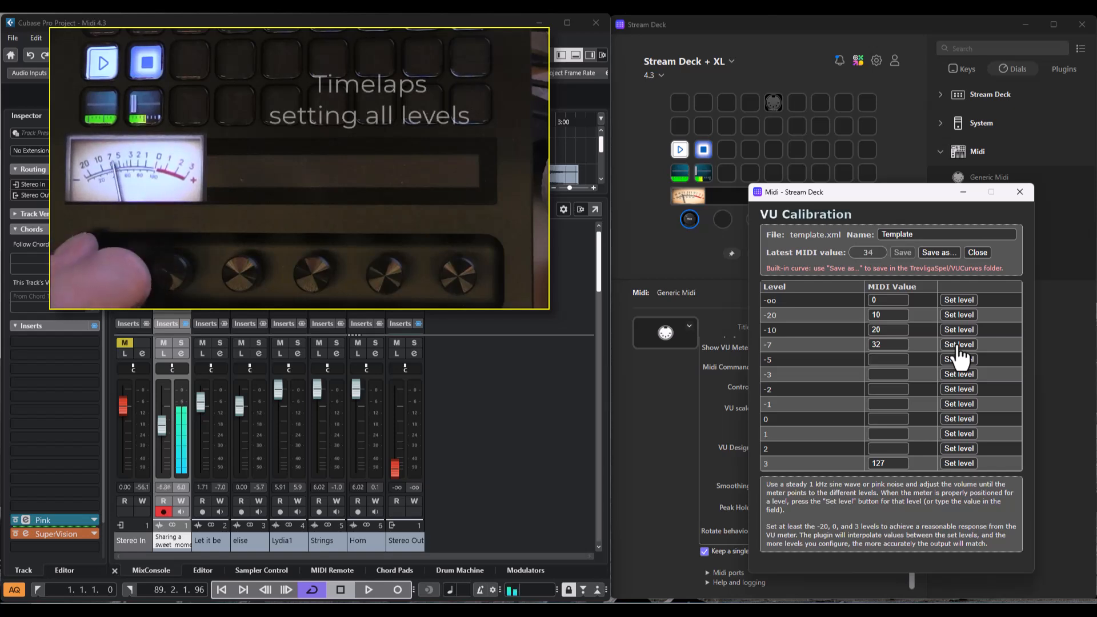
{"action": "left_click", "coordinate": [946, 359]}
{"action": "left_click", "coordinate": [957, 375]}
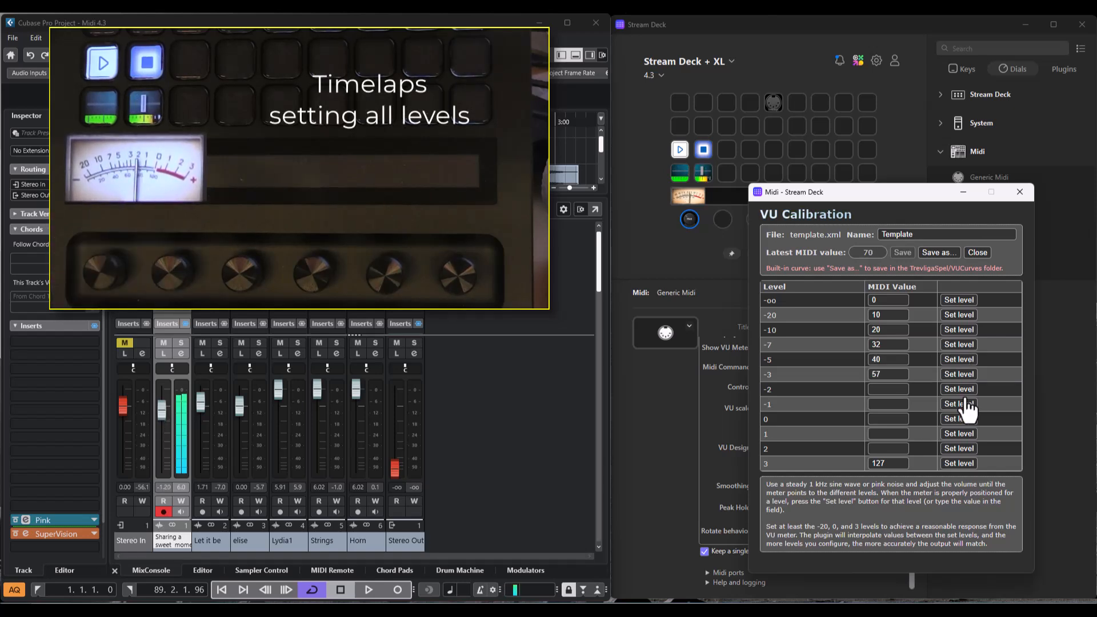
- Capture MIDI values 71, 81, 84, 97 and 112 for the calibration levels -2, -1, 0, 1 and 2
{"action": "left_click", "coordinate": [966, 389]}
{"action": "left_click", "coordinate": [967, 404]}
{"action": "left_click", "coordinate": [968, 420]}
{"action": "left_click", "coordinate": [968, 434]}
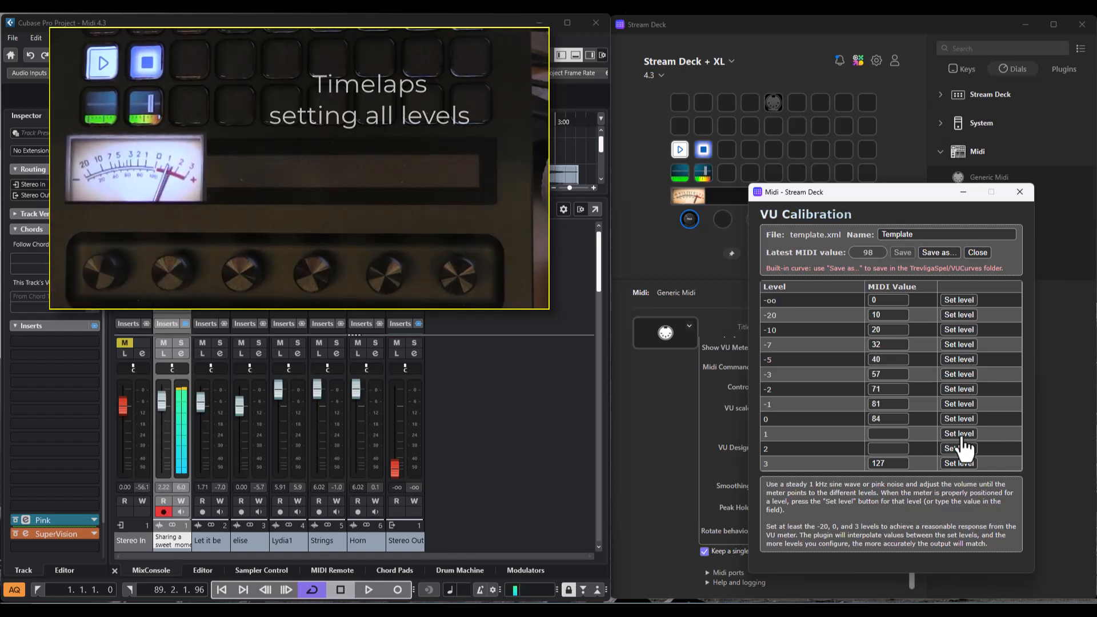
{"action": "left_click", "coordinate": [966, 449]}
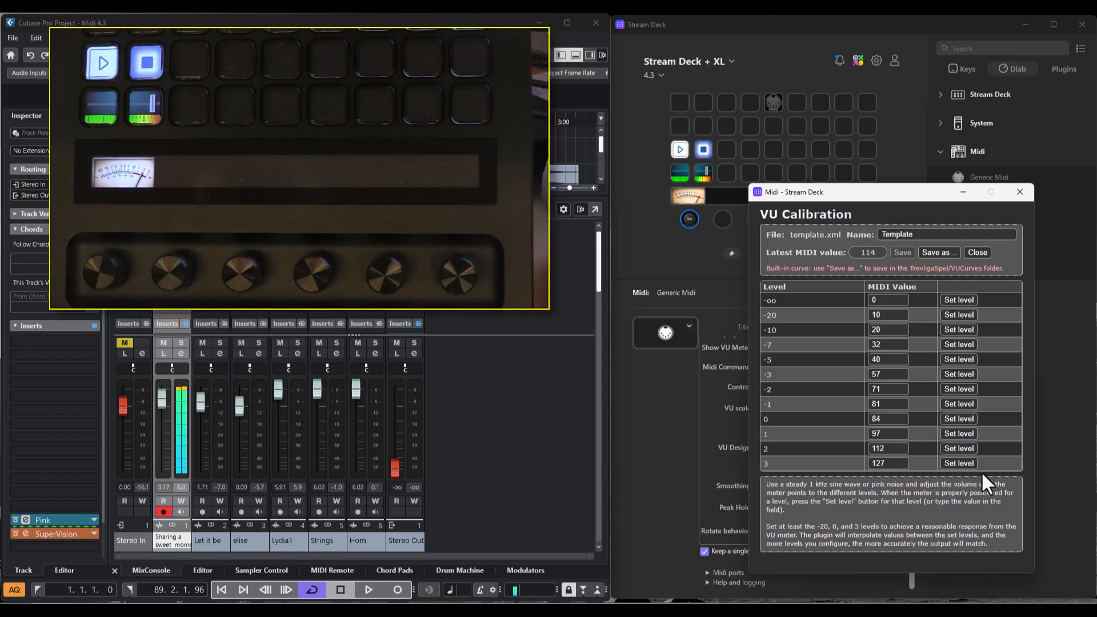
- Name the calibration curve "My VU"
{"action": "double_click", "coordinate": [933, 235]}
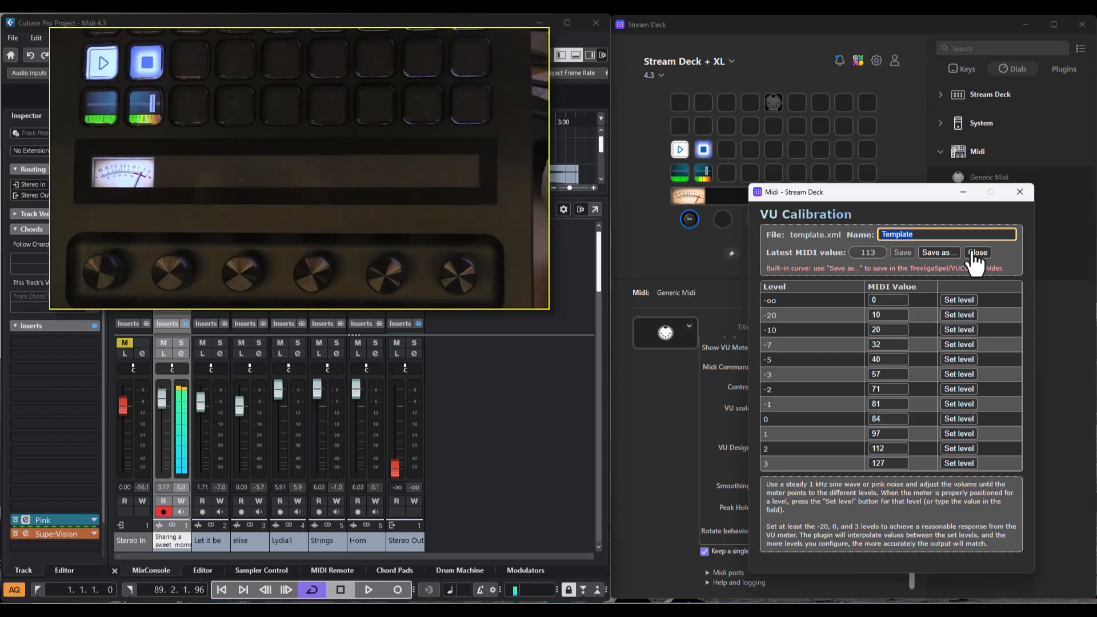
{"action": "type", "text": "My V"}
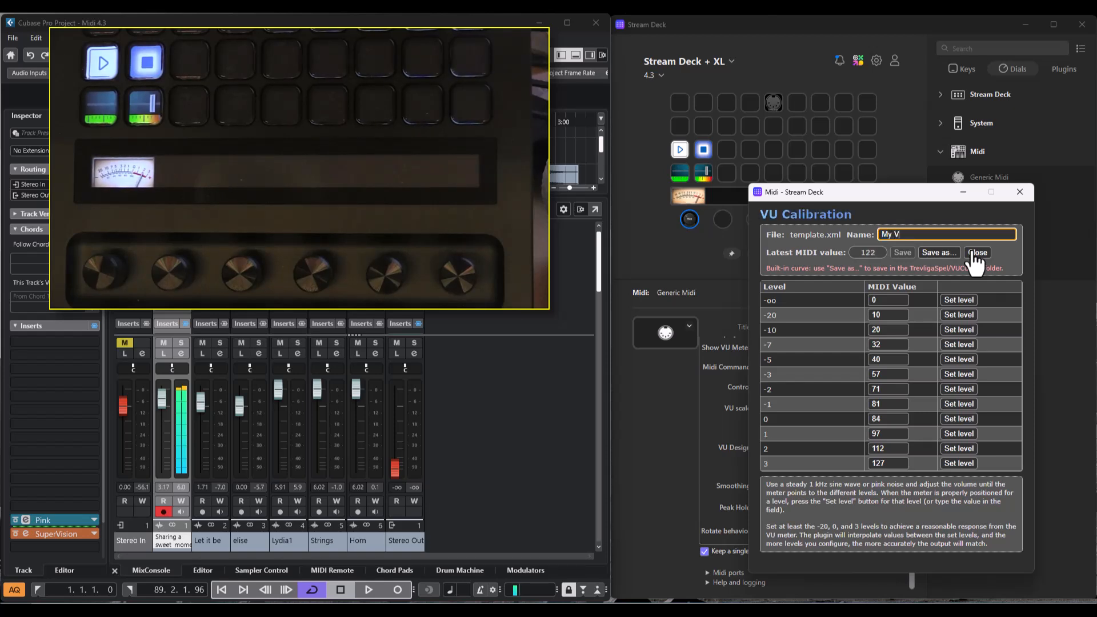
{"action": "type", "text": "U"}
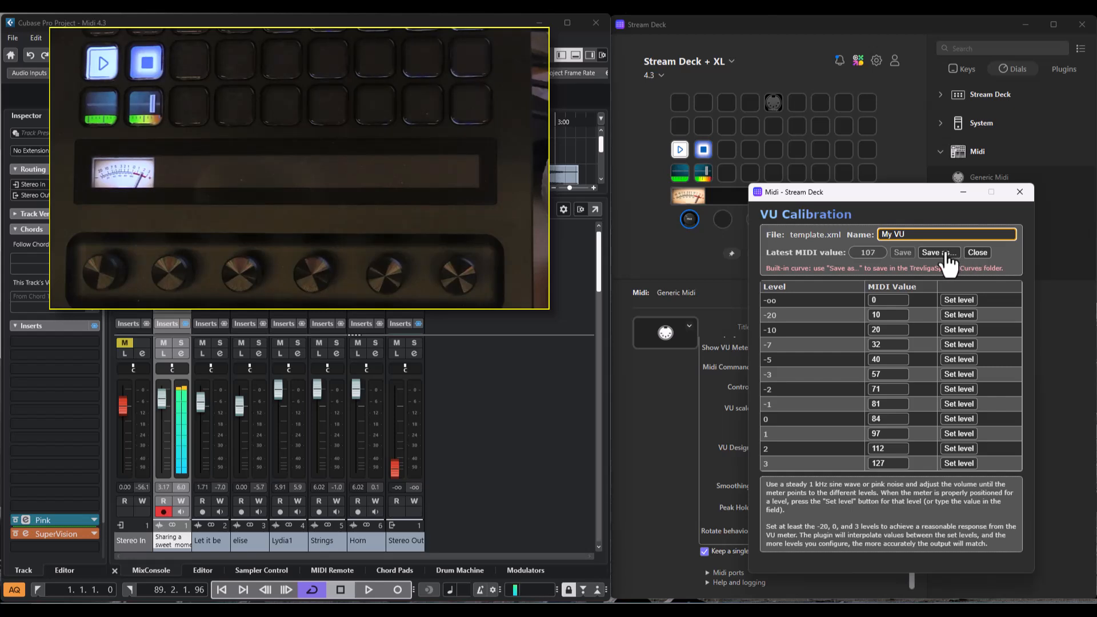
- Save the calibration curve under the file name myvu and close the calibration window
{"action": "left_click", "coordinate": [946, 255]}
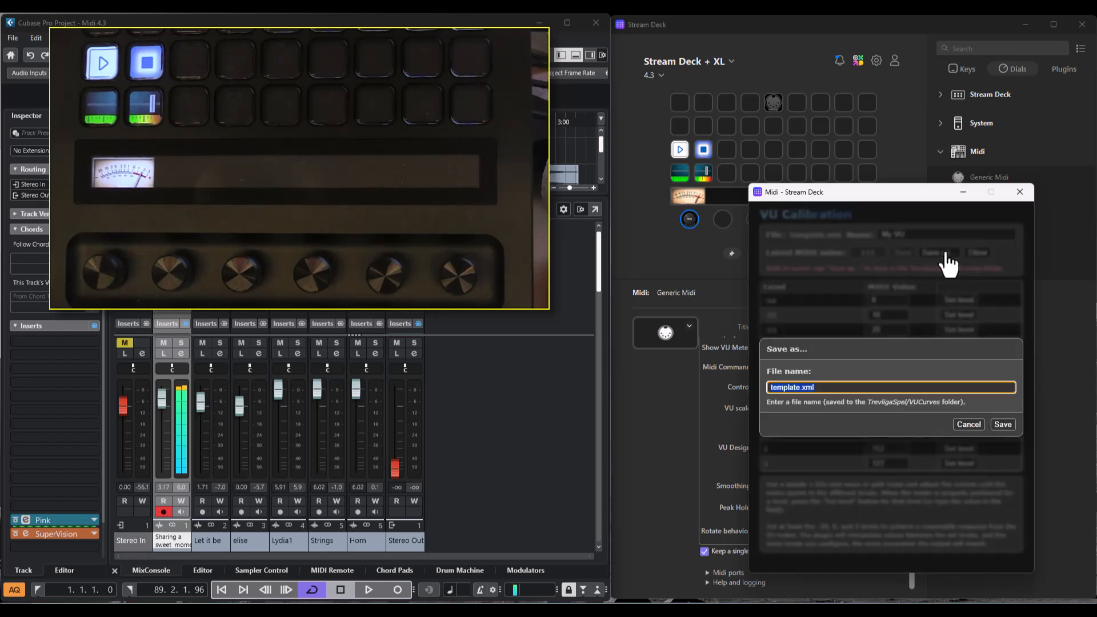
{"action": "double_click", "coordinate": [790, 387]}
{"action": "type", "text": "myvu"}
{"action": "left_click", "coordinate": [1003, 424]}
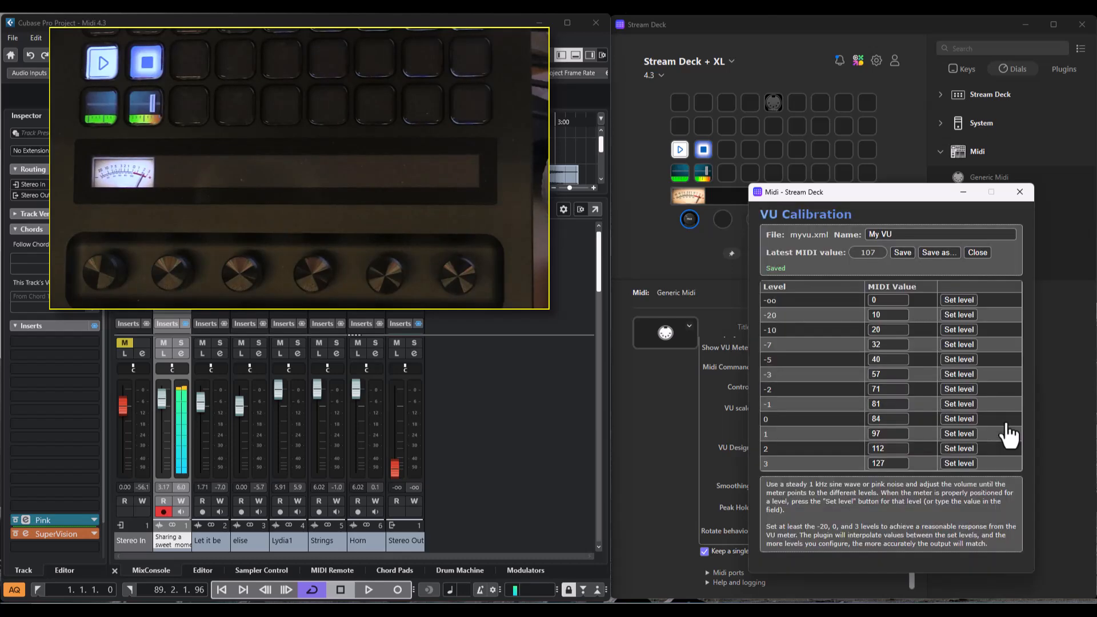
{"action": "left_click", "coordinate": [977, 254]}
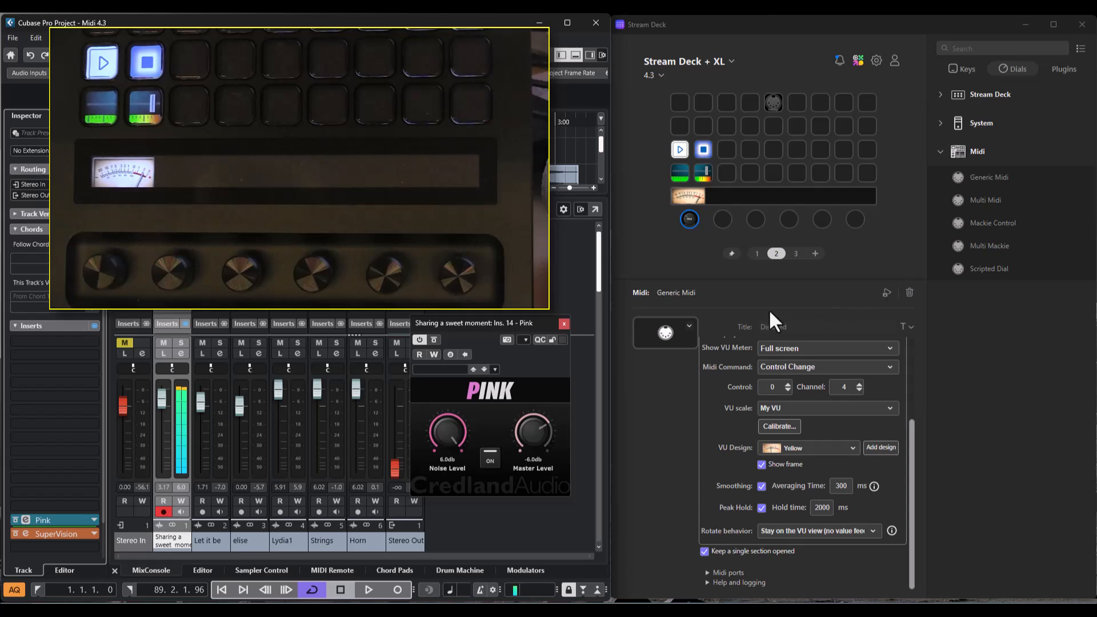
- Turn off the Pink noise generator and close its plugin window
{"action": "left_click", "coordinate": [490, 458]}
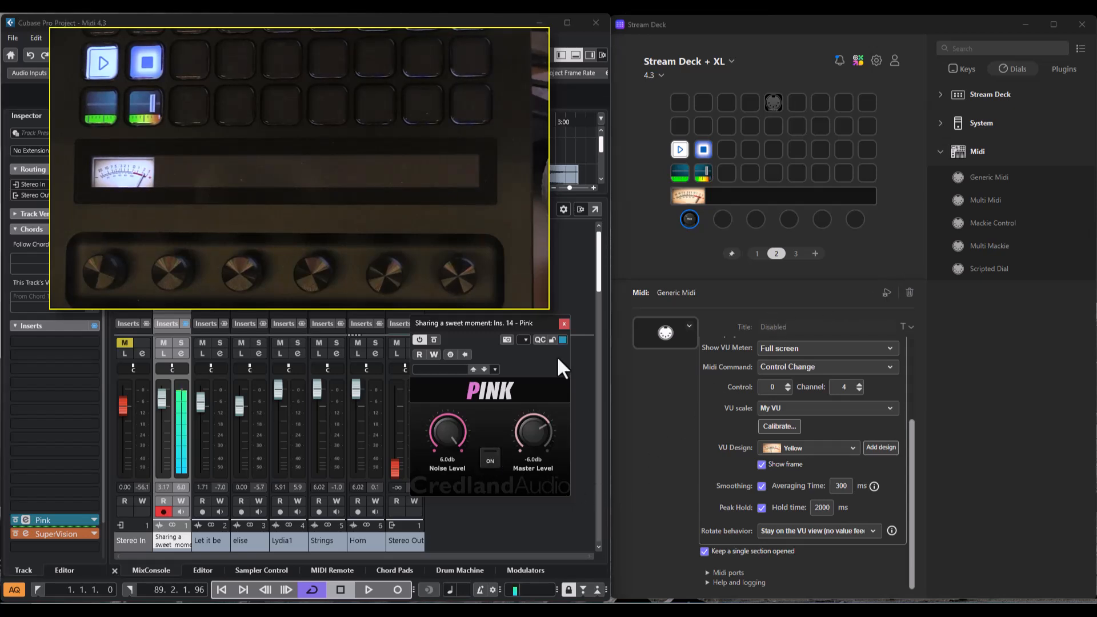
{"action": "left_click", "coordinate": [563, 323]}
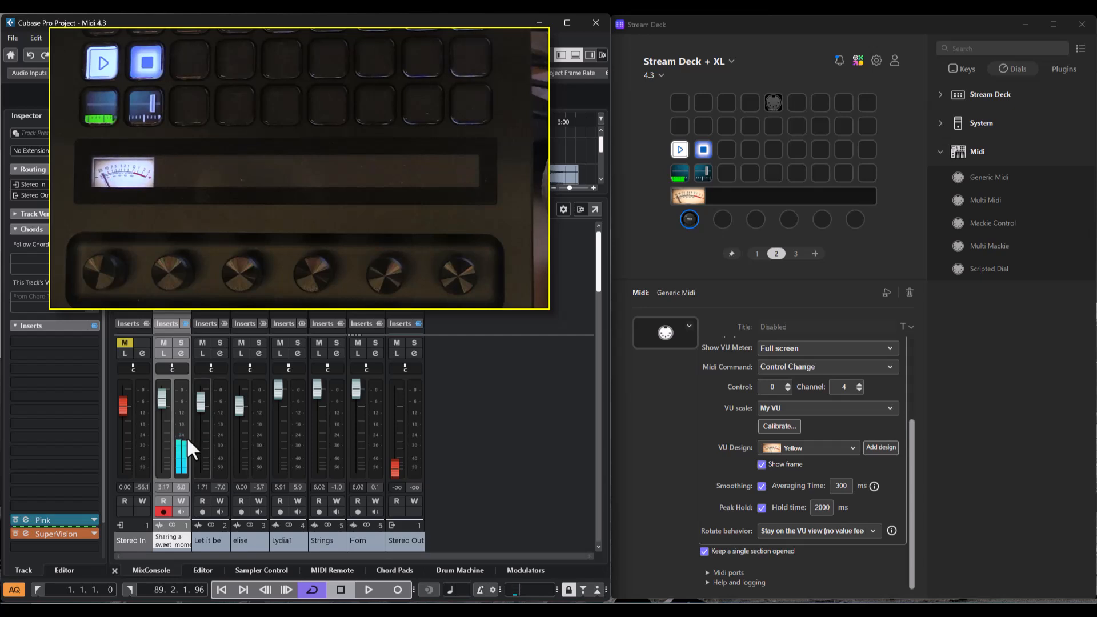
- Play the project with the track's SuperVision meter open and disable Smoothing for the dial's VU meter
{"action": "left_click", "coordinate": [369, 590]}
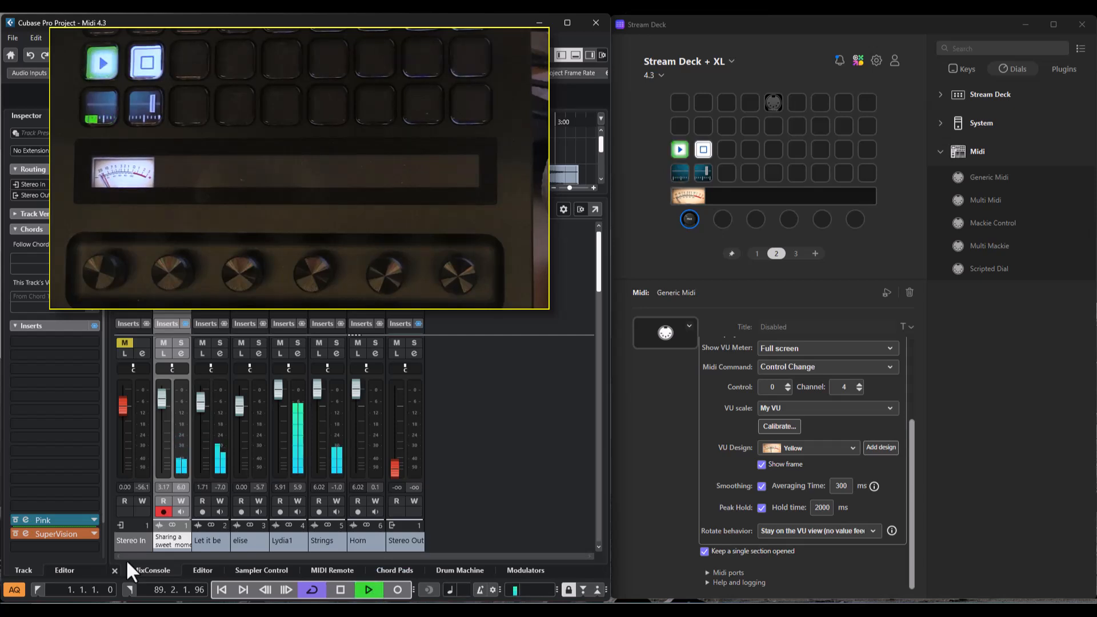
{"action": "left_click", "coordinate": [60, 534]}
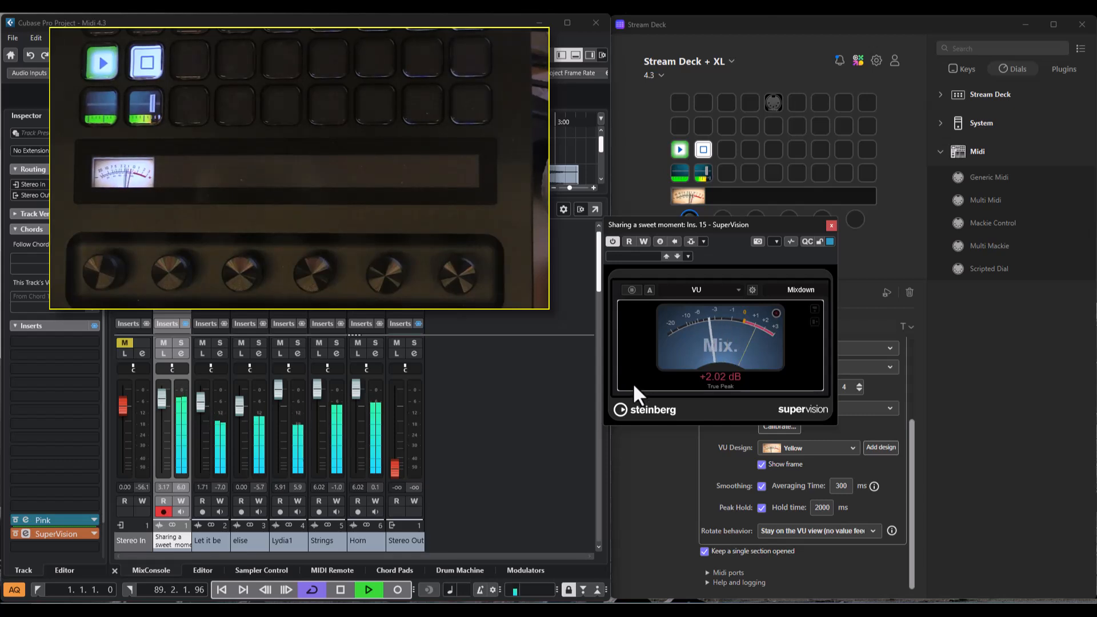
{"action": "left_click", "coordinate": [762, 486]}
{"action": "left_click", "coordinate": [551, 468]}
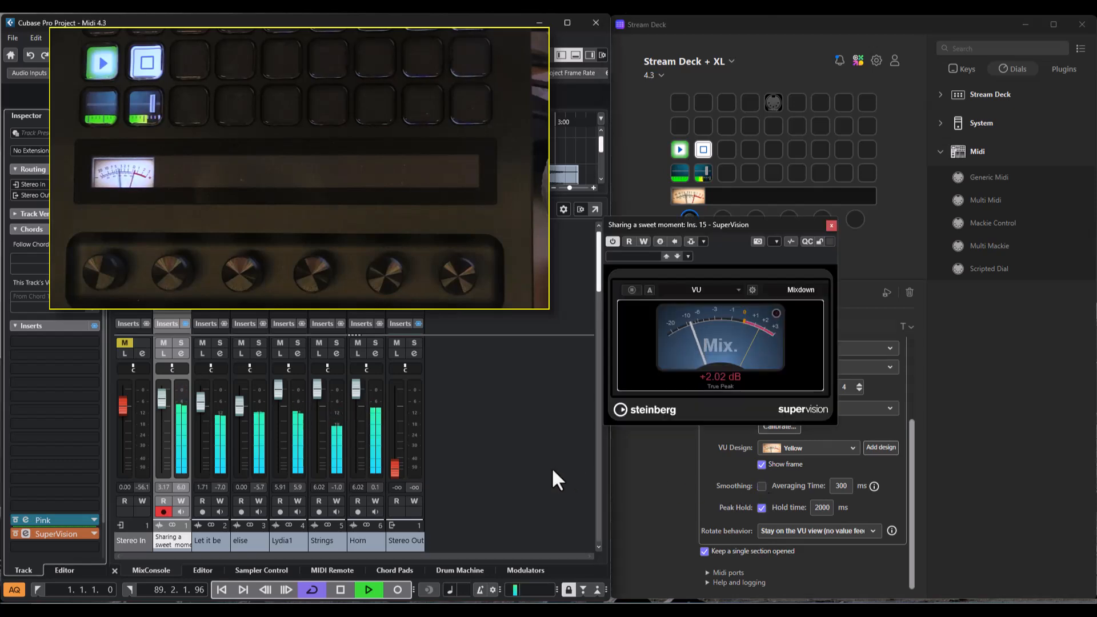